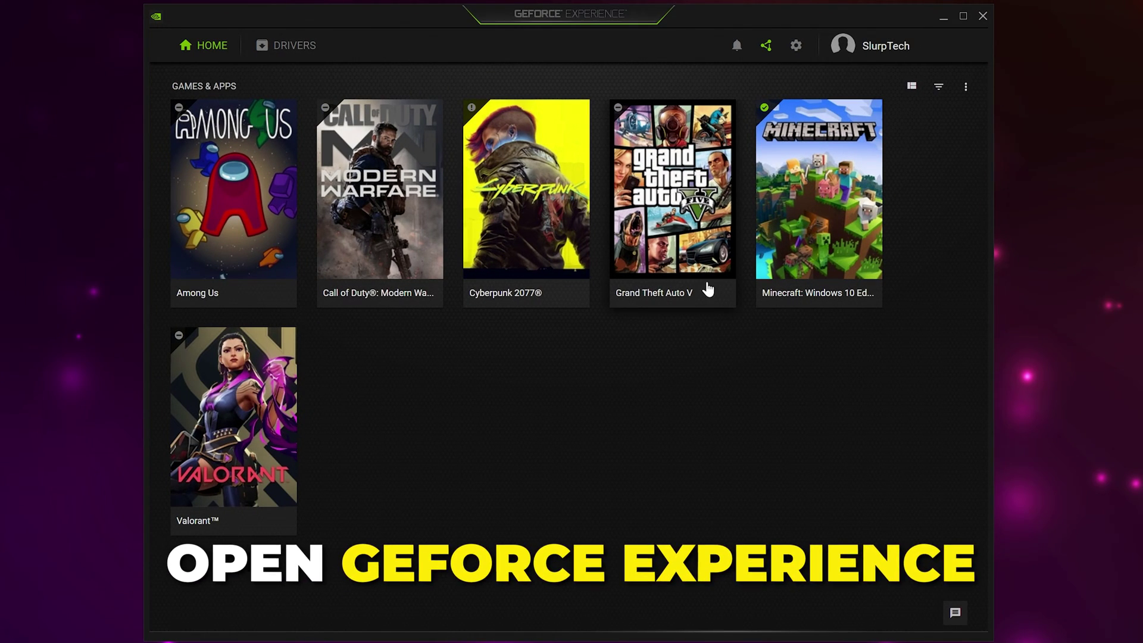
Step: Open GeForce Experience settings and scroll to the In-Game Overlay toggle to confirm it is on
click(795, 46)
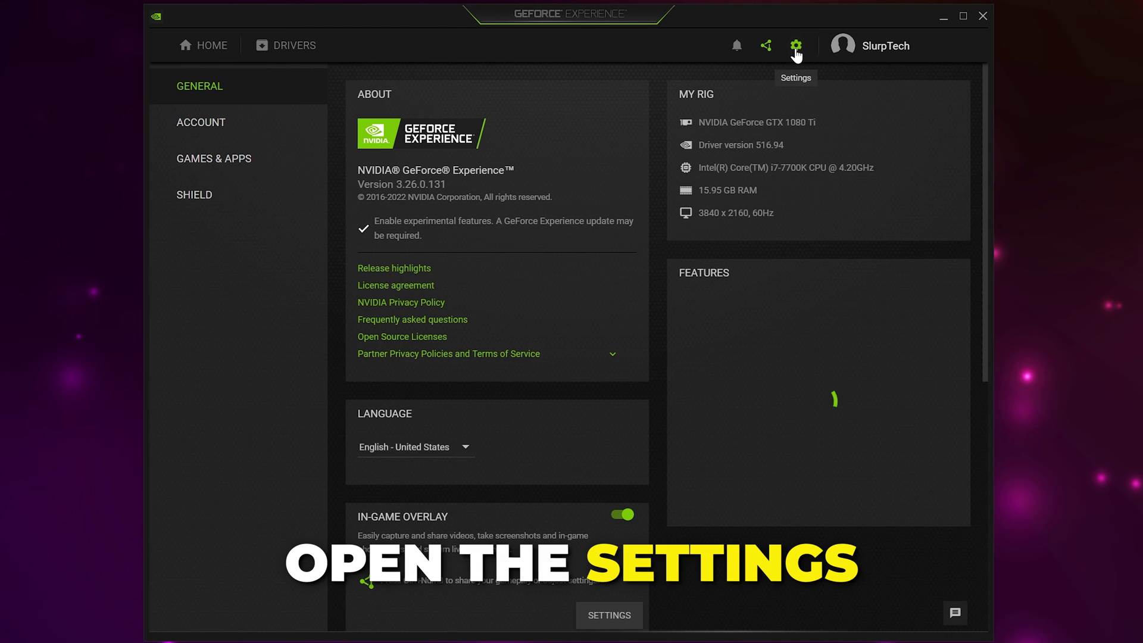
scroll(551, 233, down, 5)
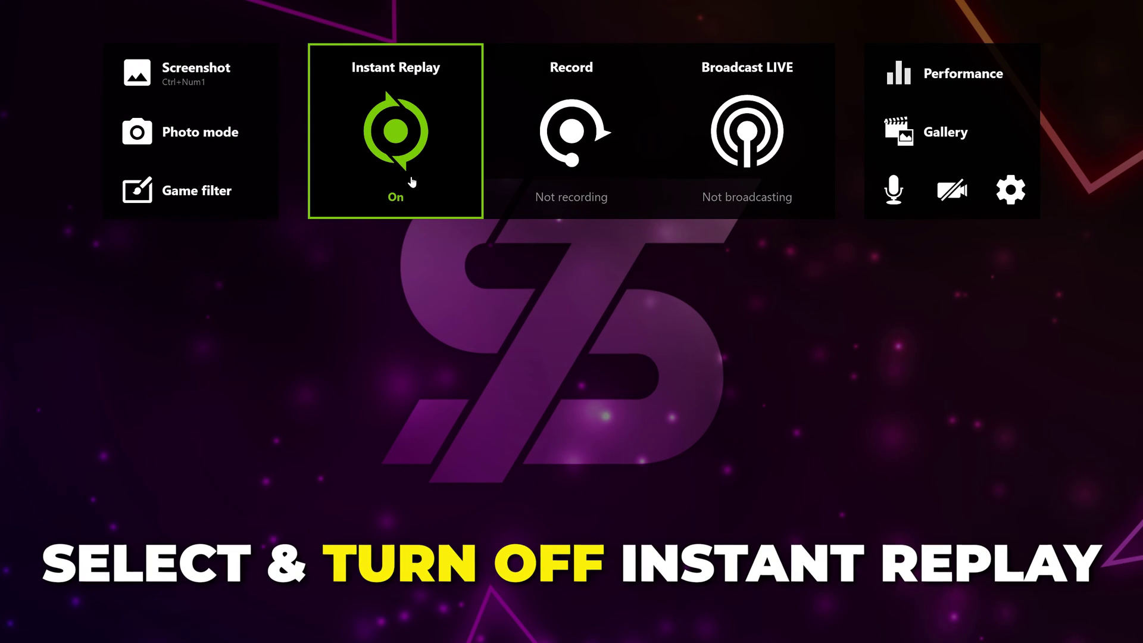
Step: Turn off Instant Replay, then pick D:\Videos\Temp\ as the temporary recording files folder
click(410, 179)
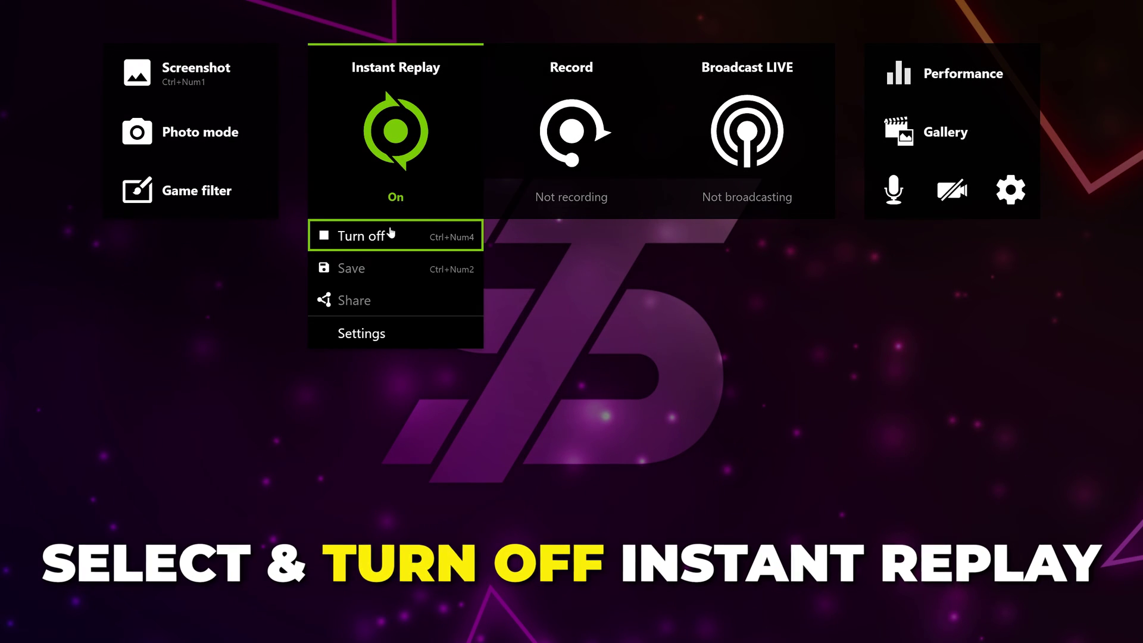
click(391, 235)
click(1000, 202)
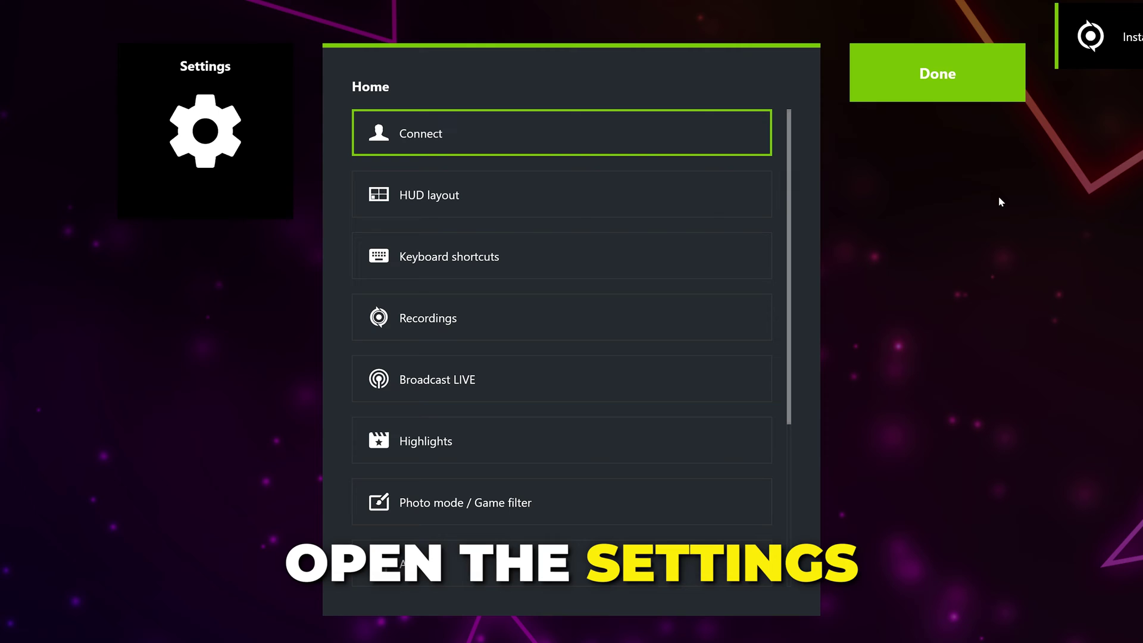
click(516, 318)
click(781, 161)
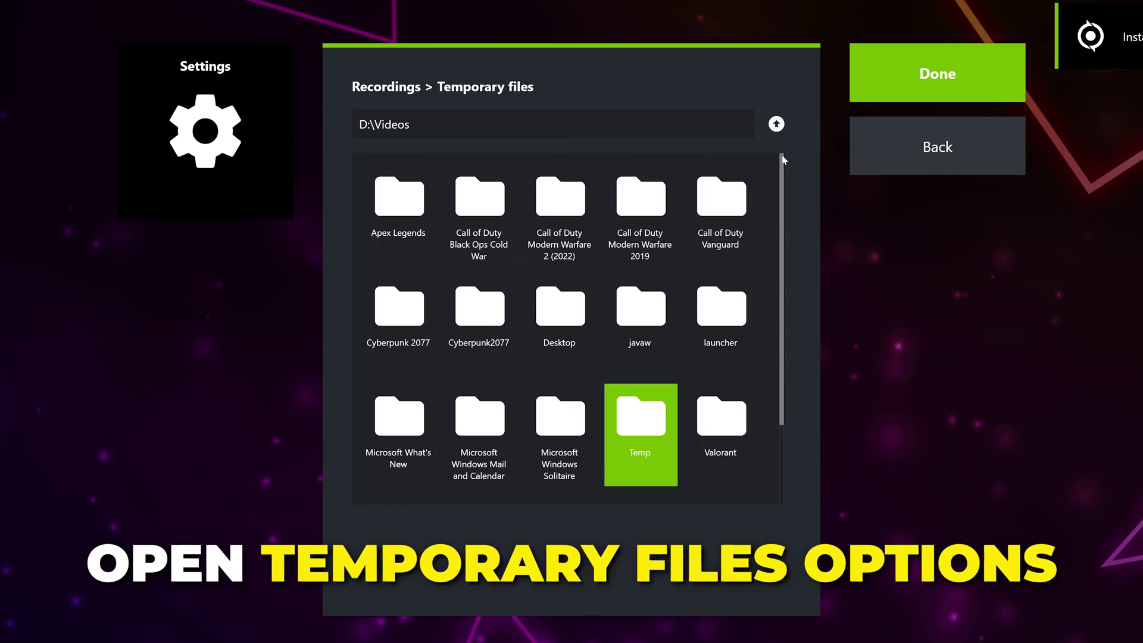
click(920, 93)
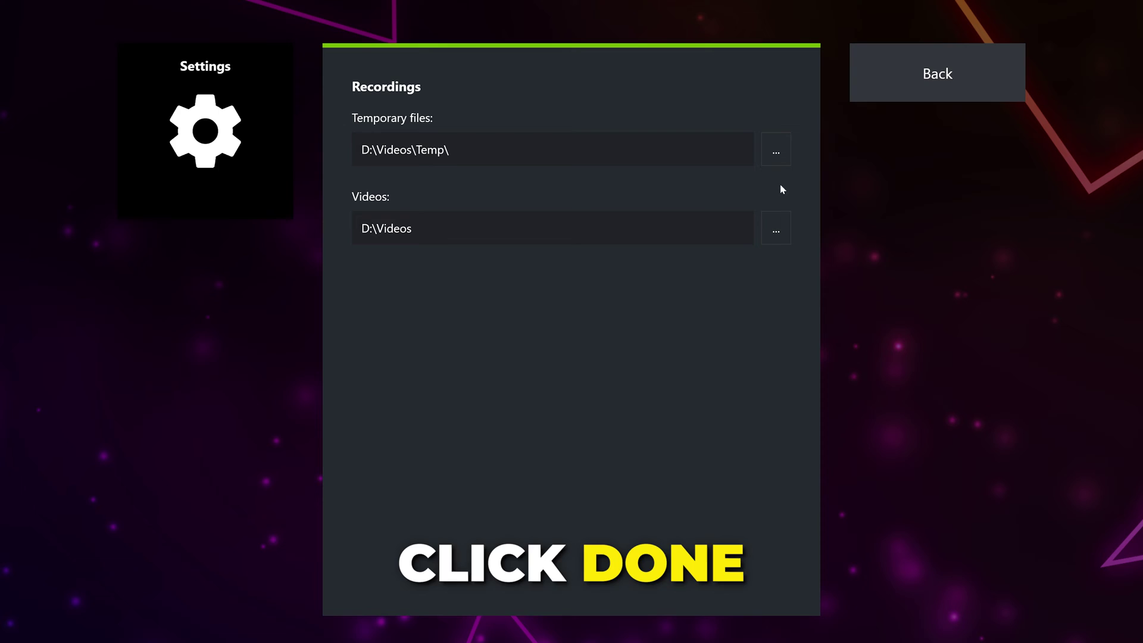
Step: Choose D:\Videos as the folder where recorded videos are saved
click(773, 235)
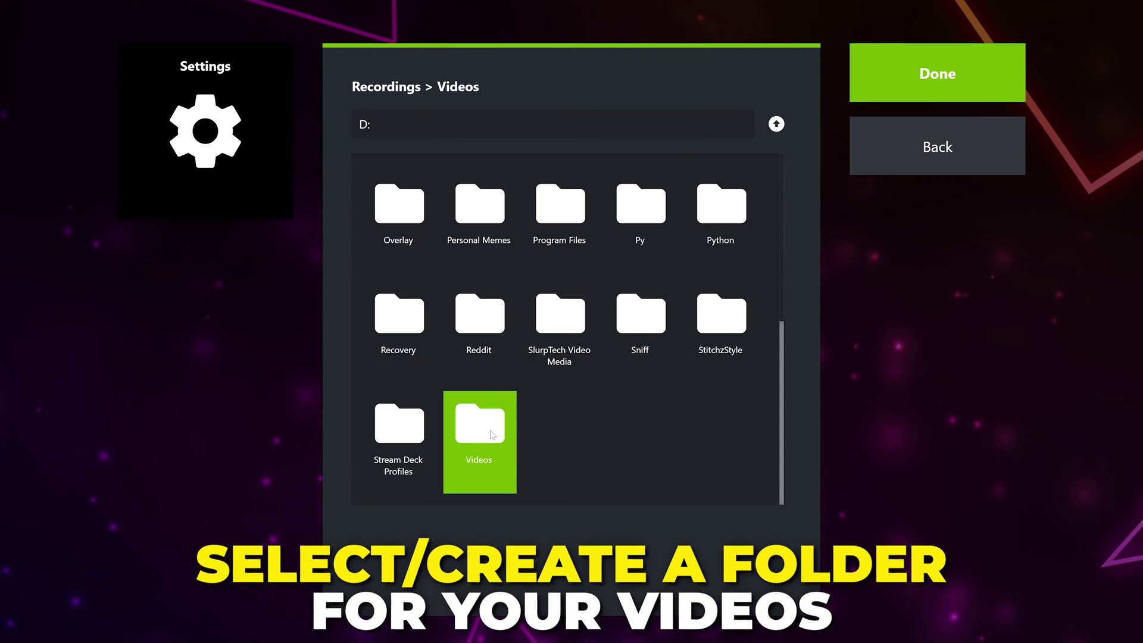
click(906, 91)
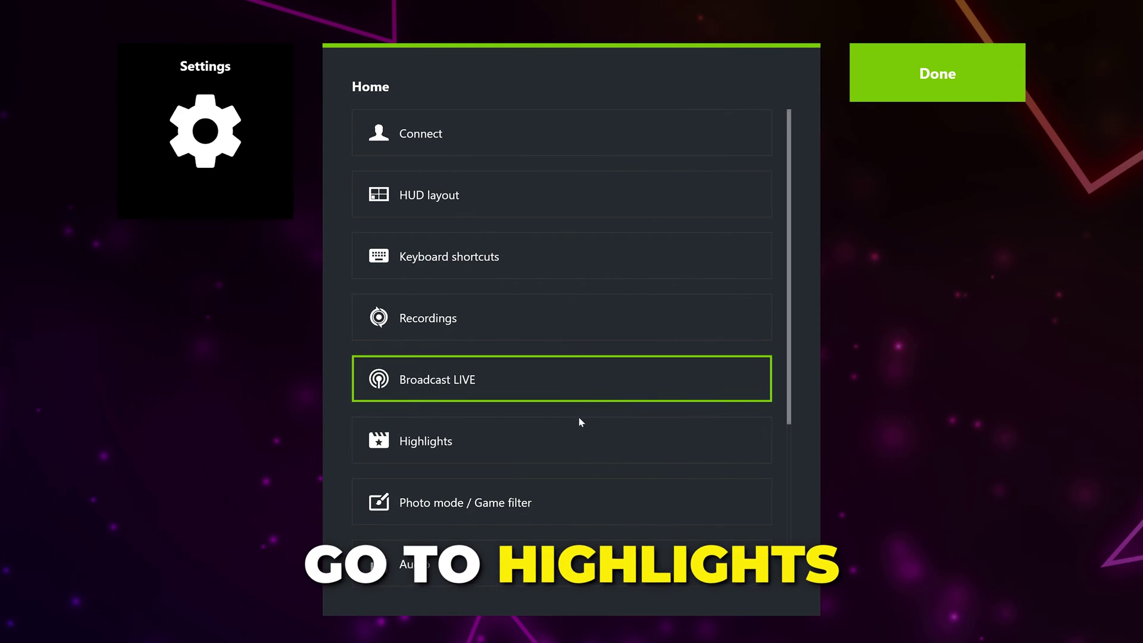
Step: On the Highlights page, toggle Capture on and back off, then return to the settings list
click(557, 431)
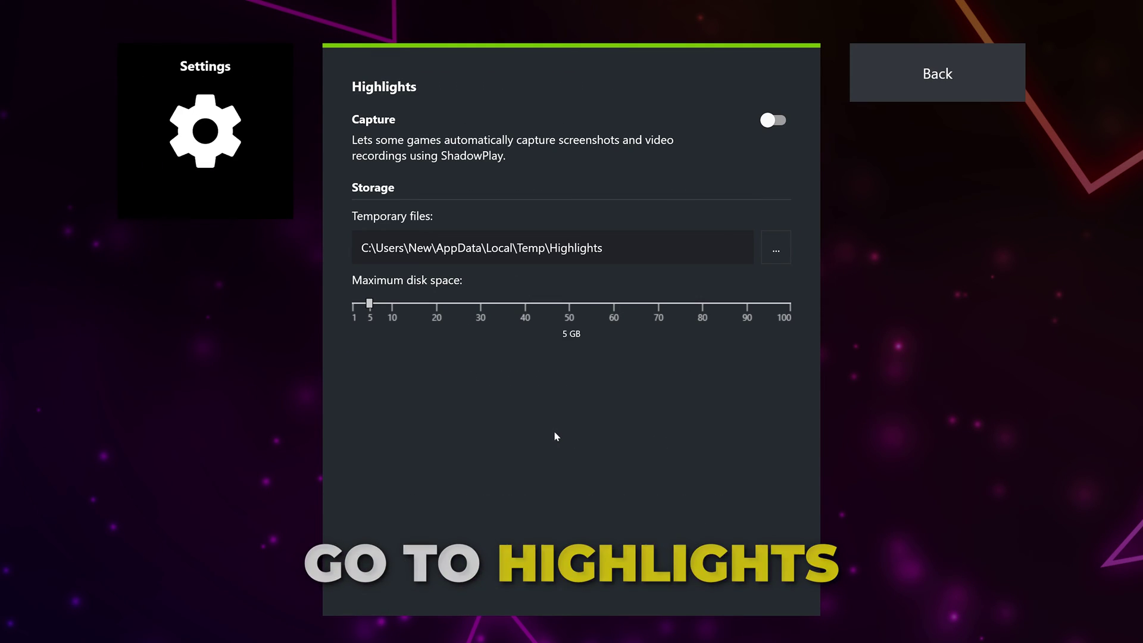
click(779, 122)
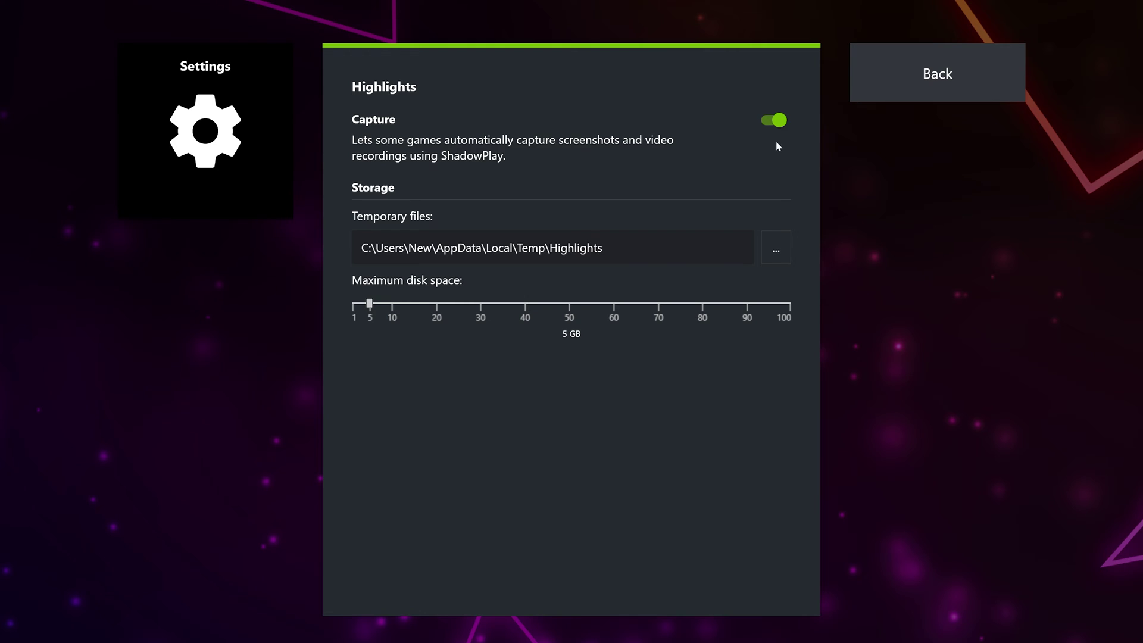
click(780, 121)
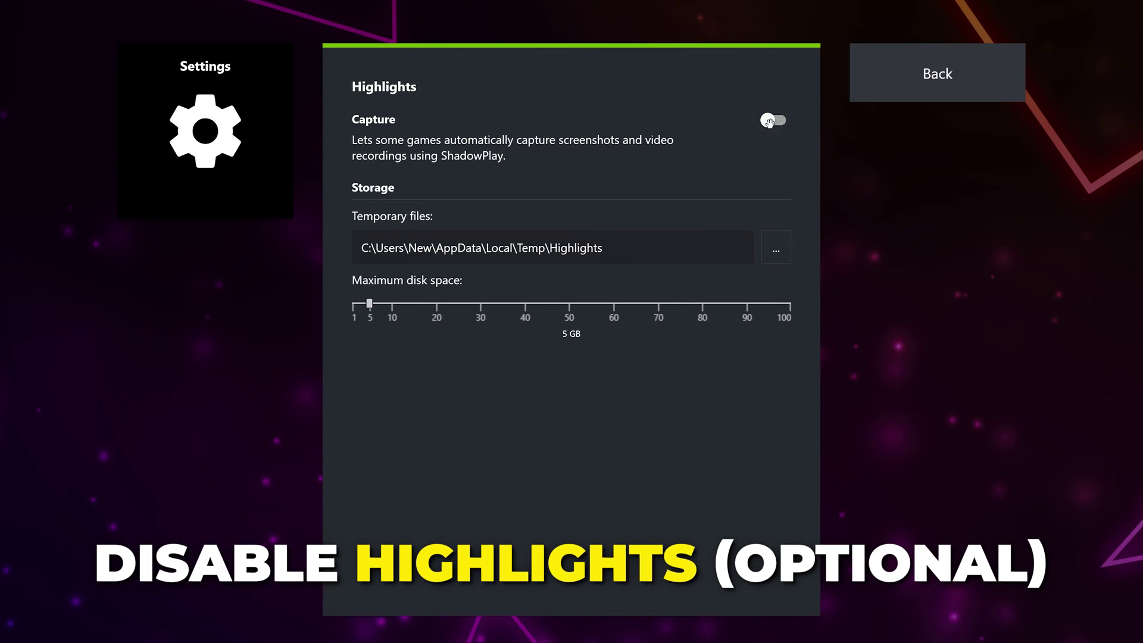
click(860, 96)
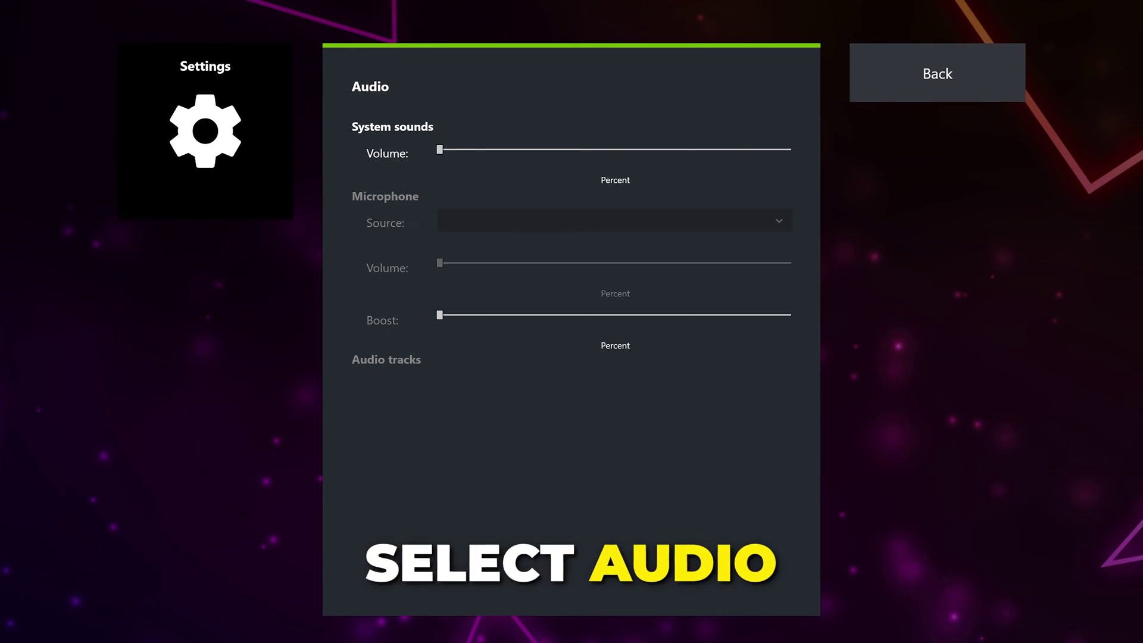
Step: Adjust system sound volume and keep the AT2020USB+ microphone at volume 90
drag(787, 151, 761, 153)
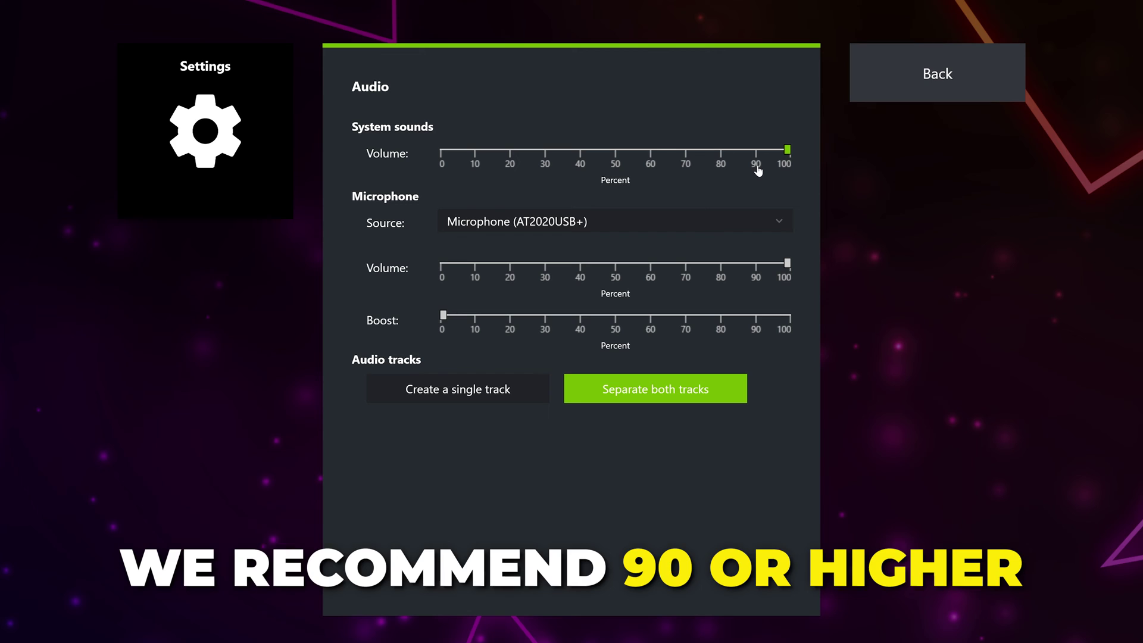
click(621, 226)
click(561, 226)
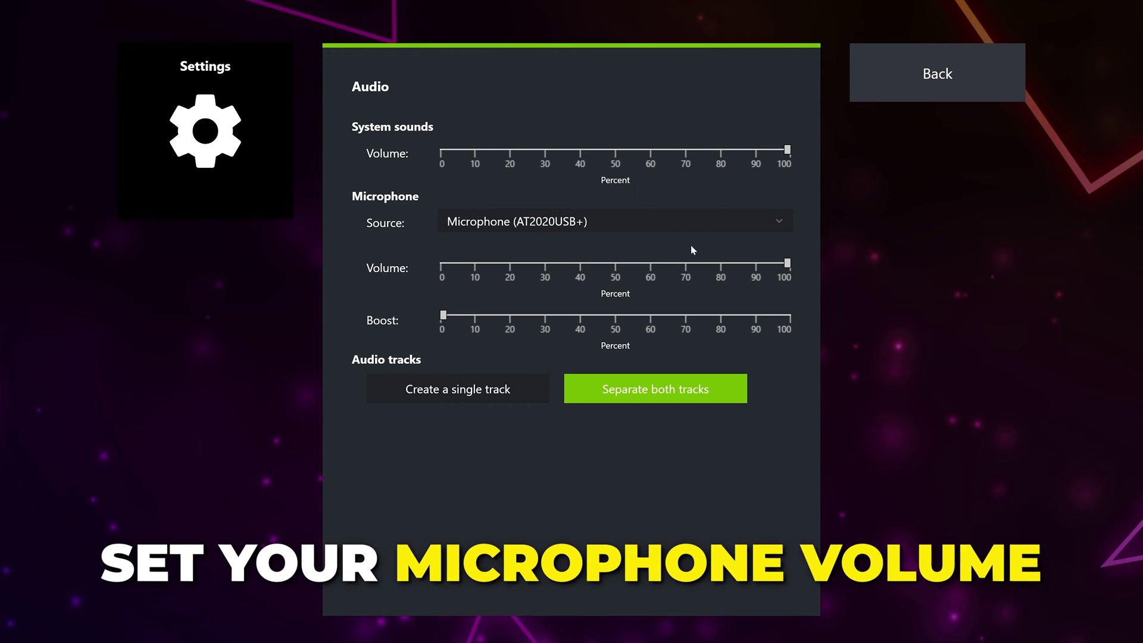
drag(787, 263, 756, 266)
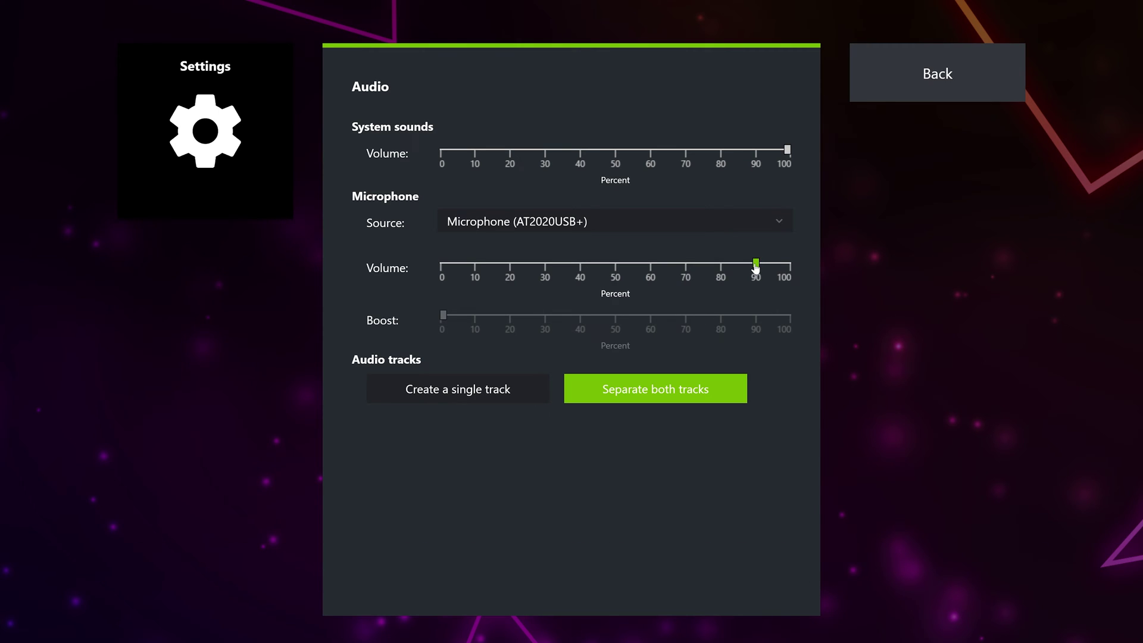
drag(763, 269, 789, 264)
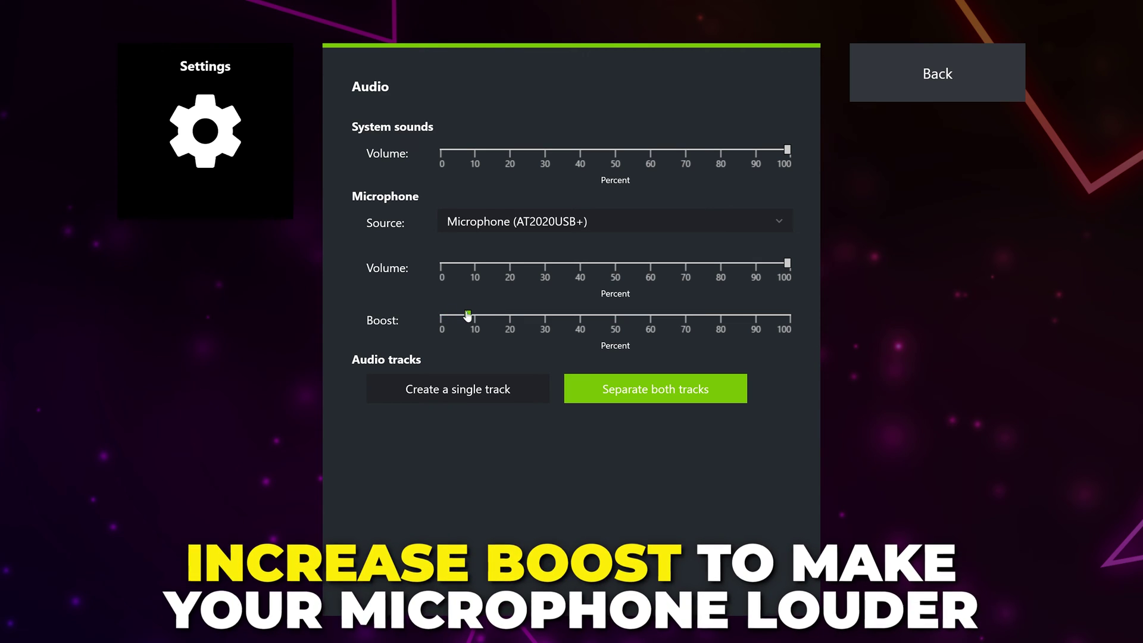
drag(785, 265, 757, 271)
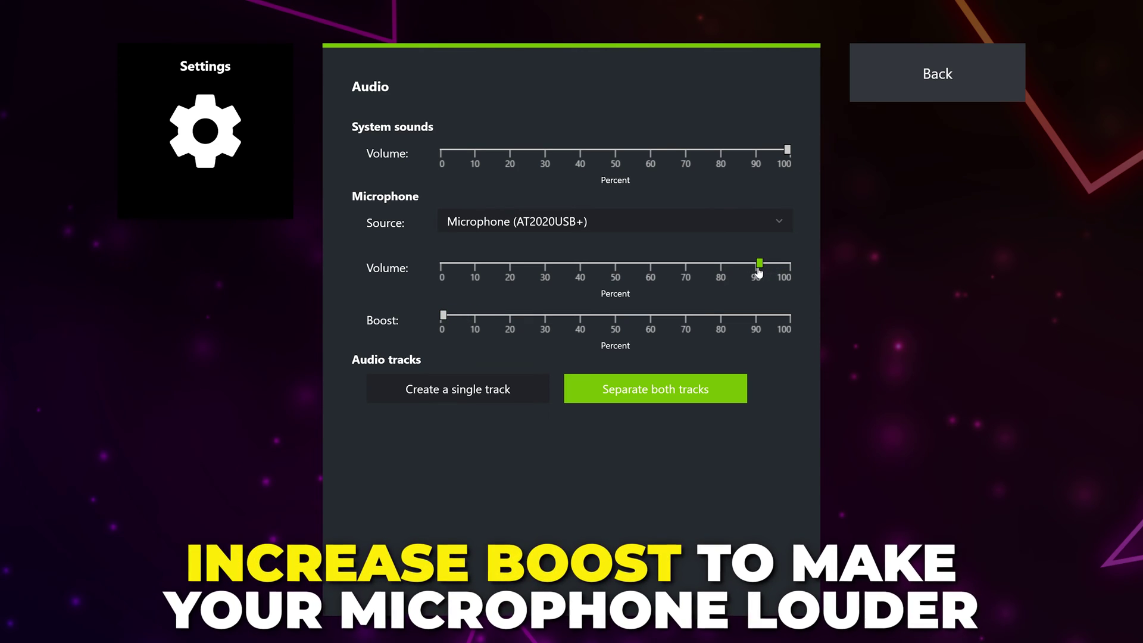
Step: Set audio to record system sounds and microphone as separate tracks, then go back
click(493, 391)
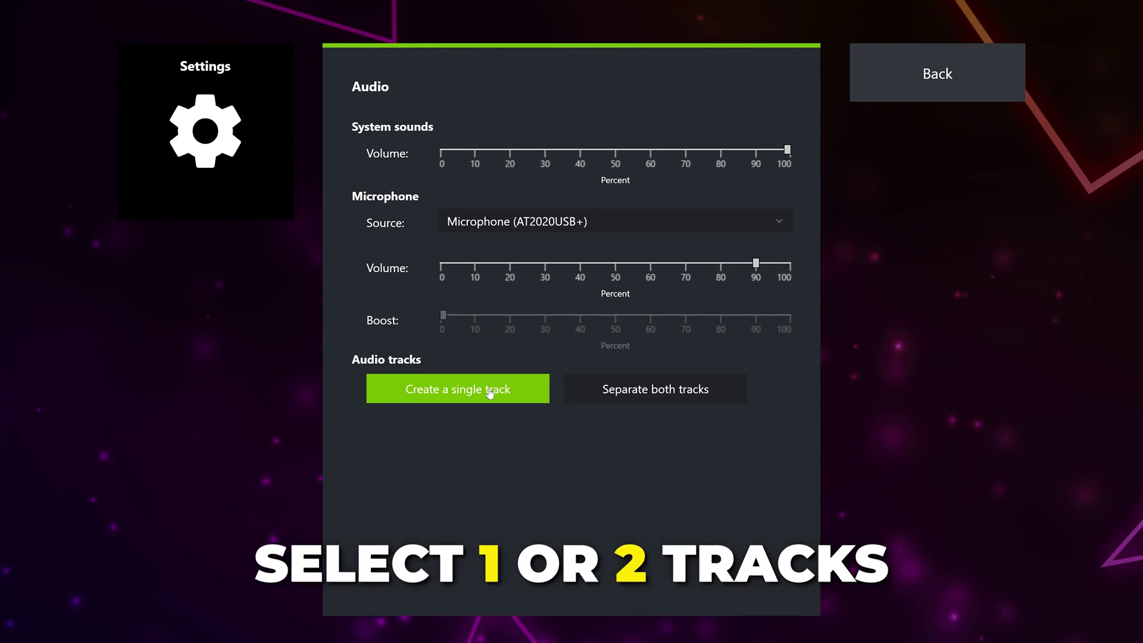
click(598, 394)
click(461, 397)
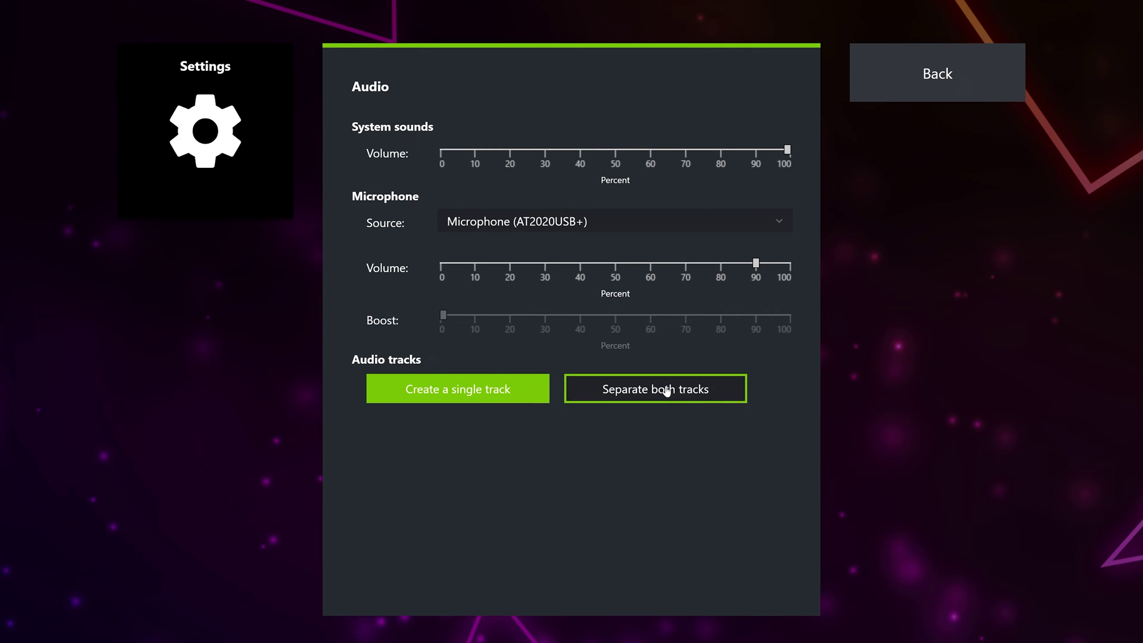
click(614, 395)
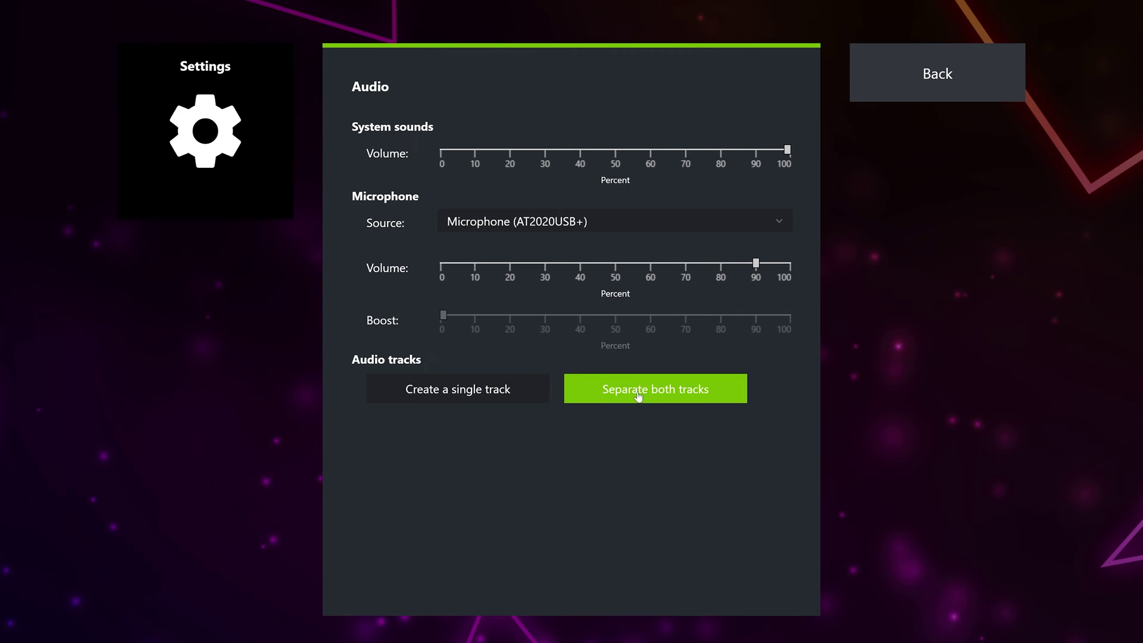
click(918, 94)
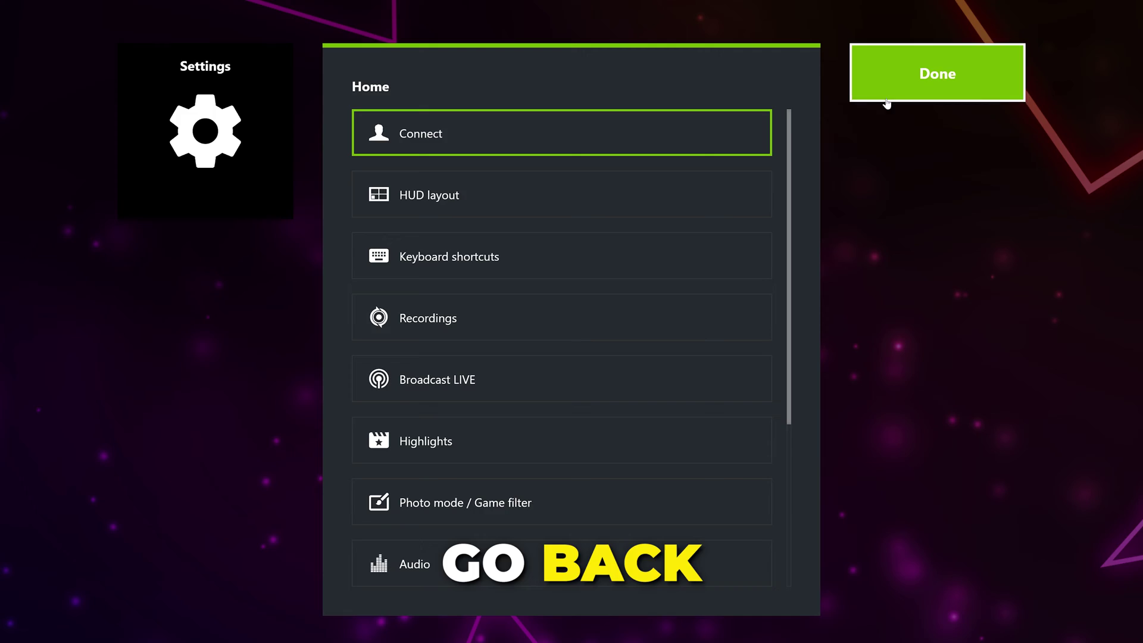
Step: Open Video capture settings and adjust the Instant Replay buffer length
scroll(684, 355, down, 4)
click(495, 411)
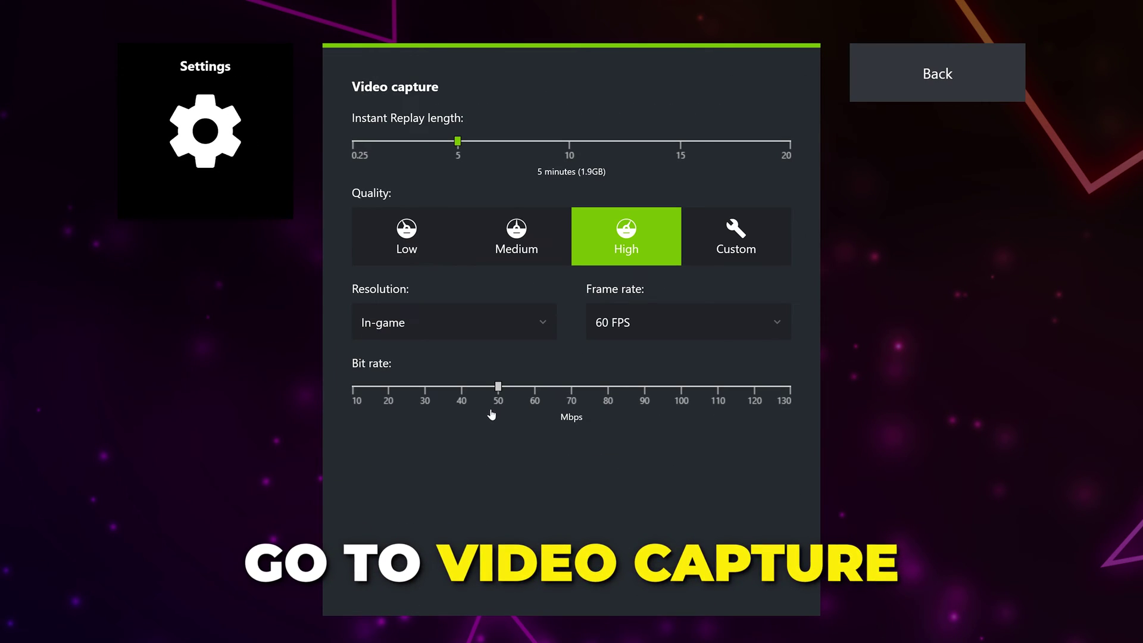
mouse_move(457, 141)
mouse_down()
mouse_move(552, 142)
mouse_move(459, 147)
mouse_up()
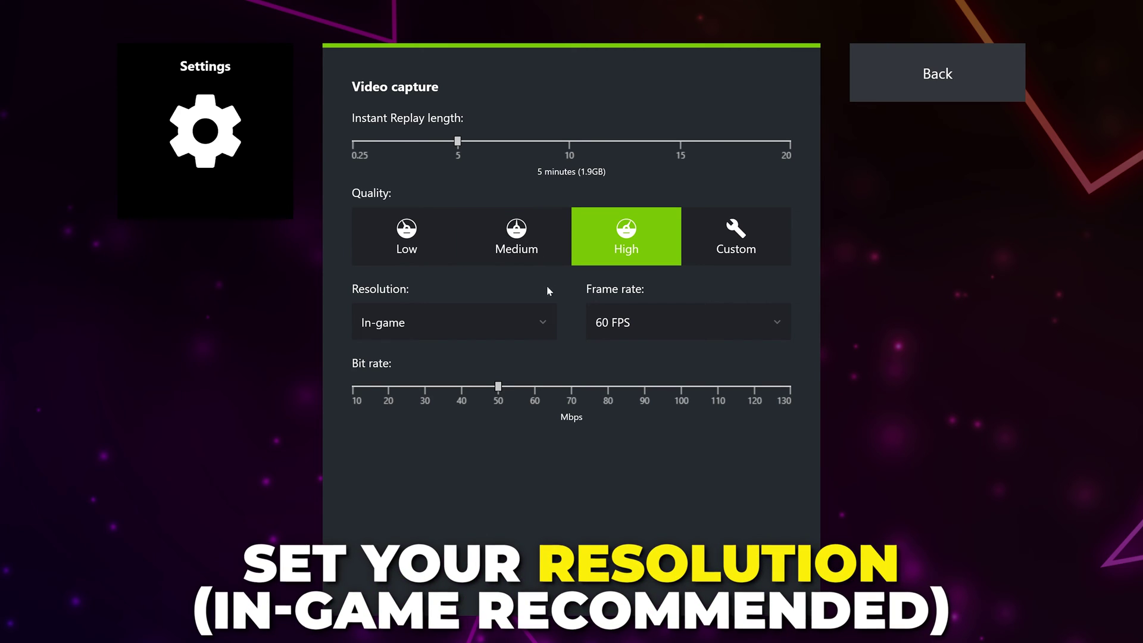
Step: Capture at In-game resolution and 60 FPS with a custom bit rate around 50 Mbps
click(484, 321)
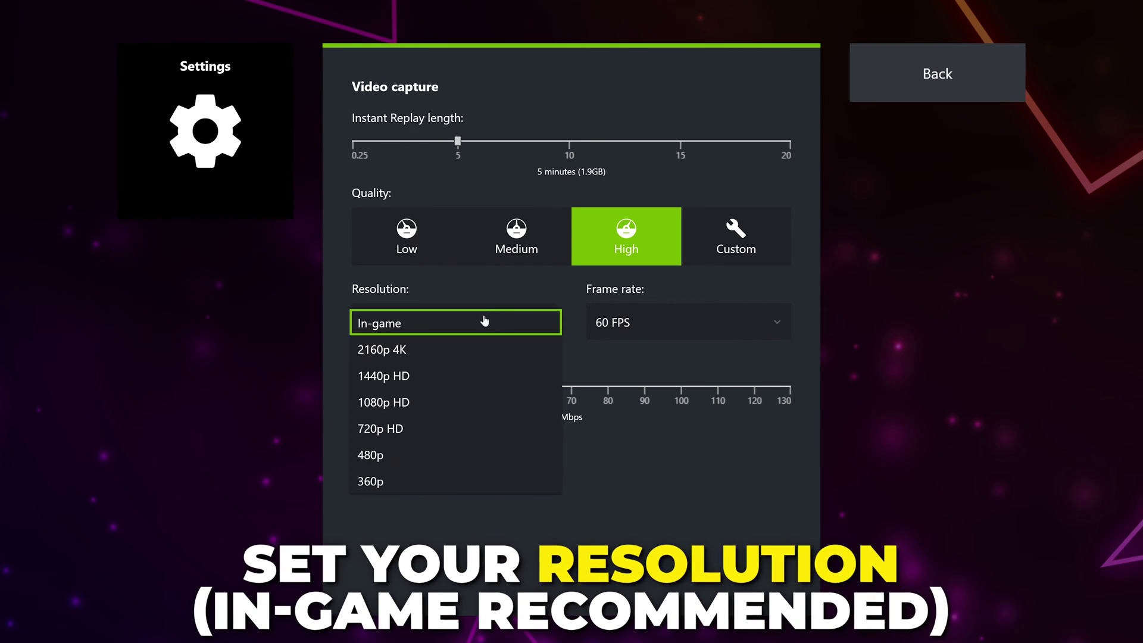
click(414, 326)
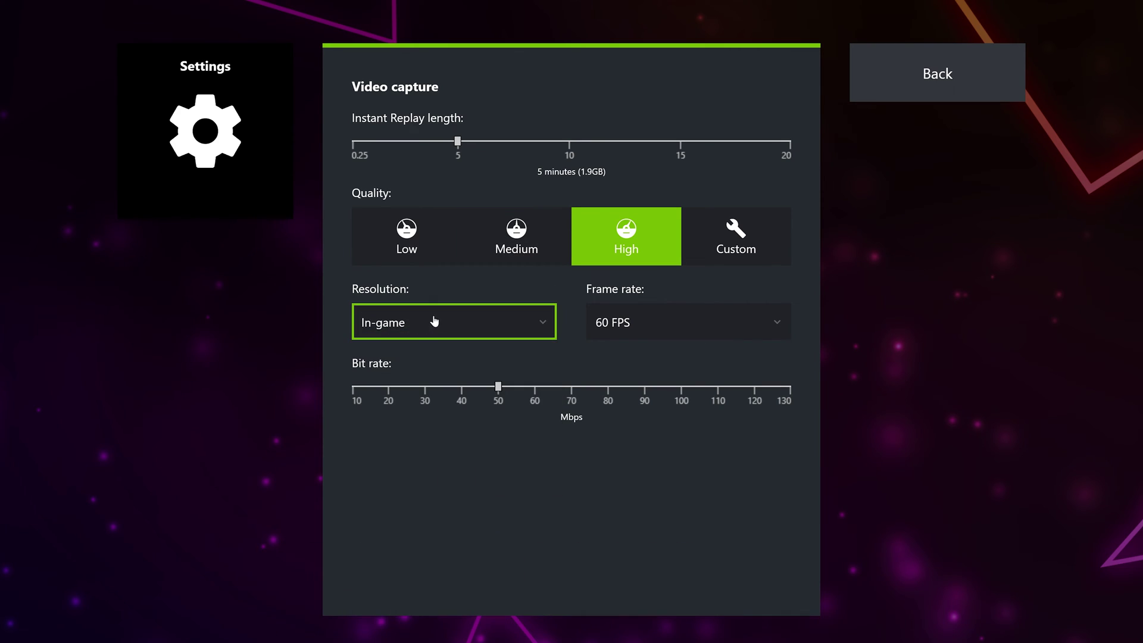
click(644, 317)
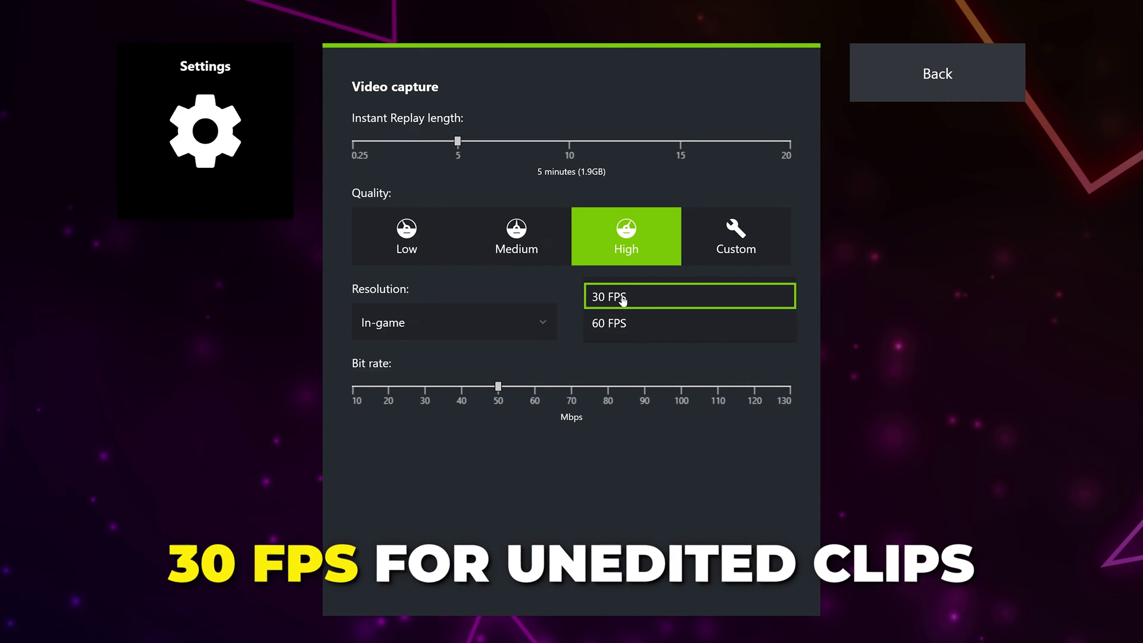
click(608, 327)
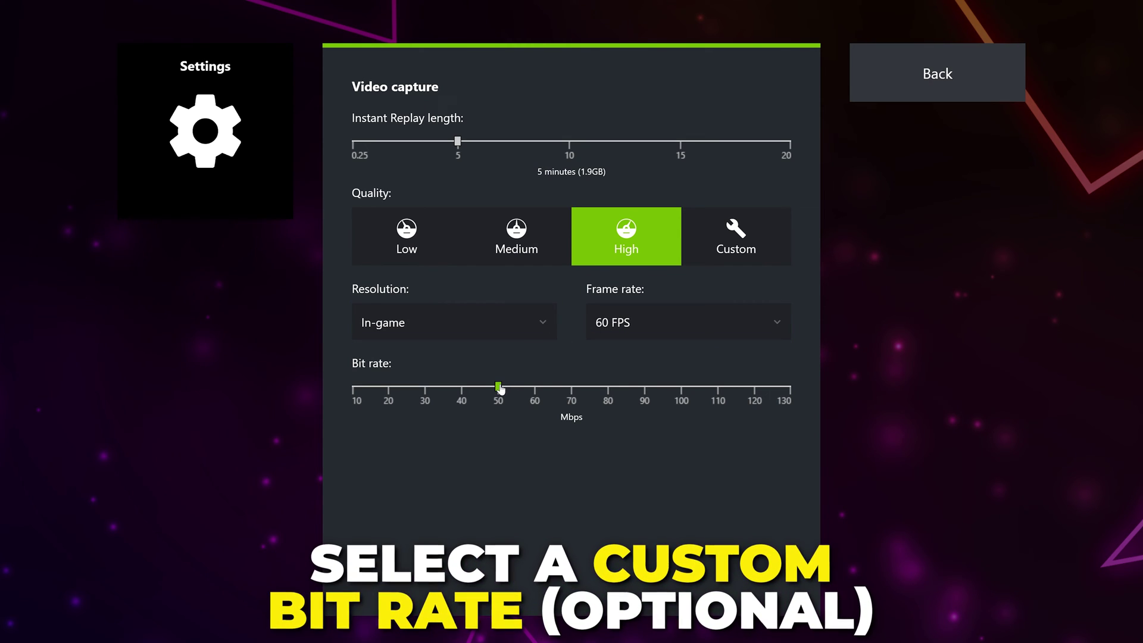
drag(498, 387, 503, 389)
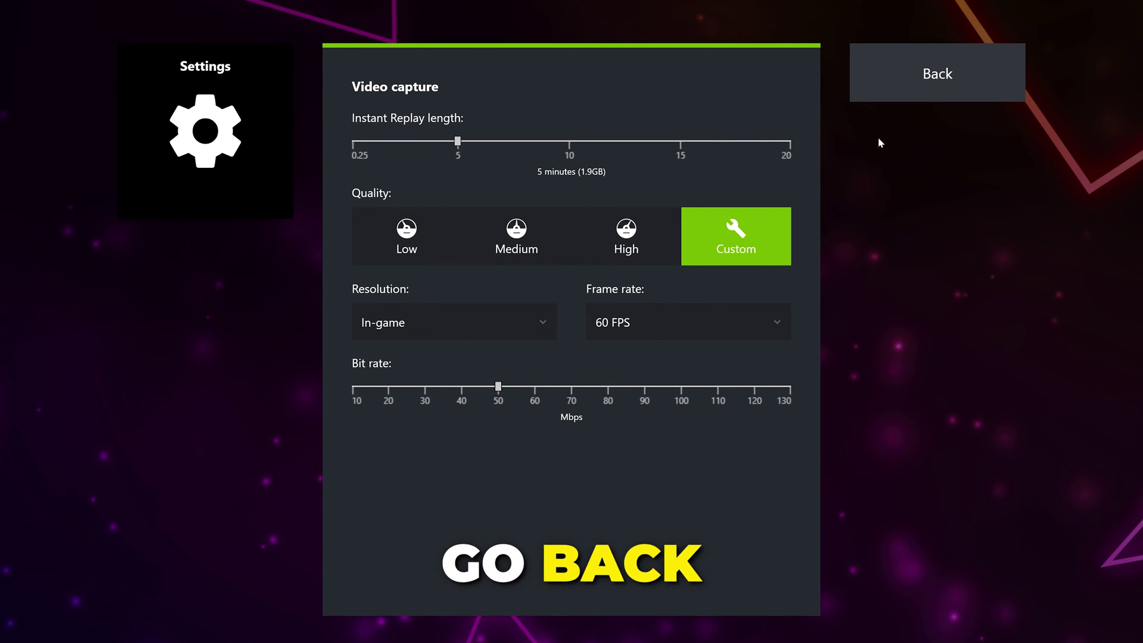
click(887, 89)
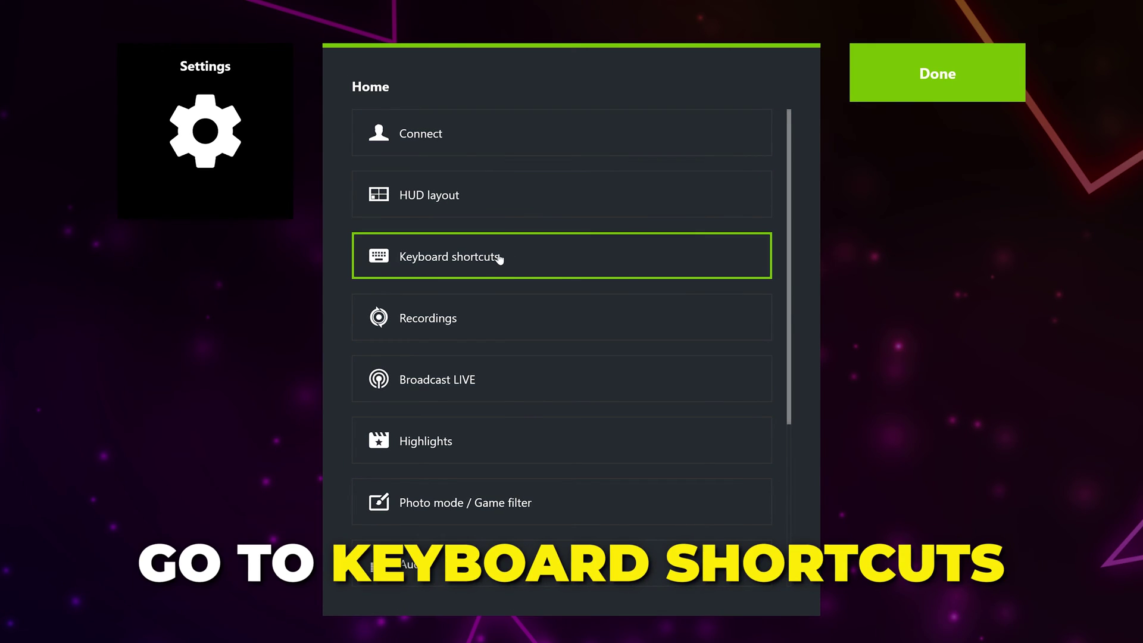
Step: Assign Alt+Shift+2 to toggle manual recording, leaving Ctrl+Num2 for saving the last 5 minutes
click(499, 257)
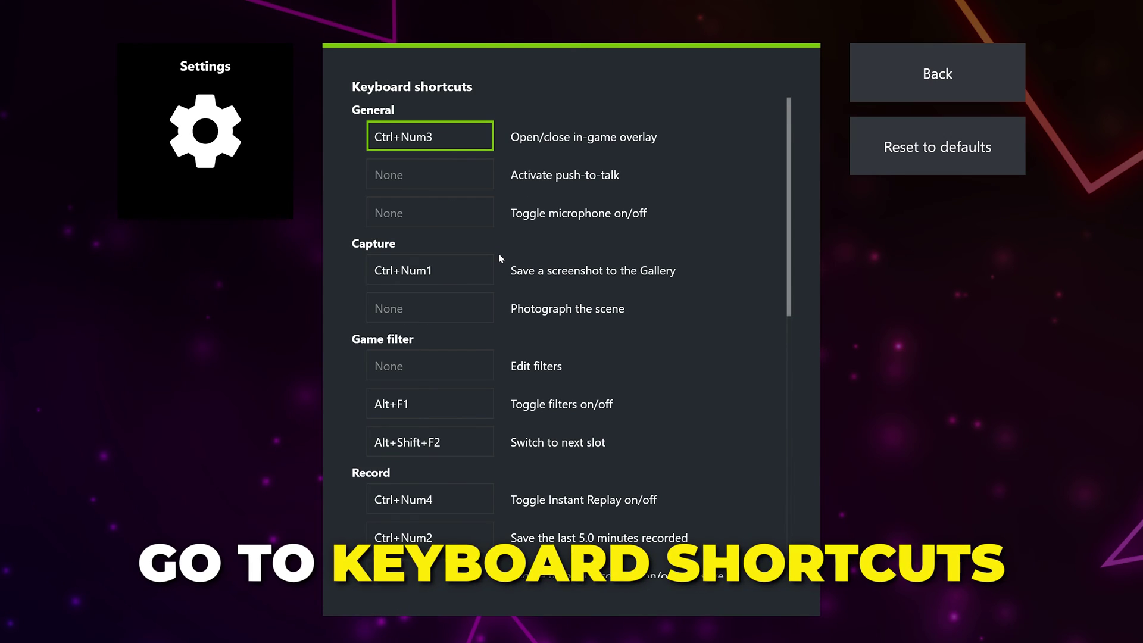
scroll(576, 316, down, 5)
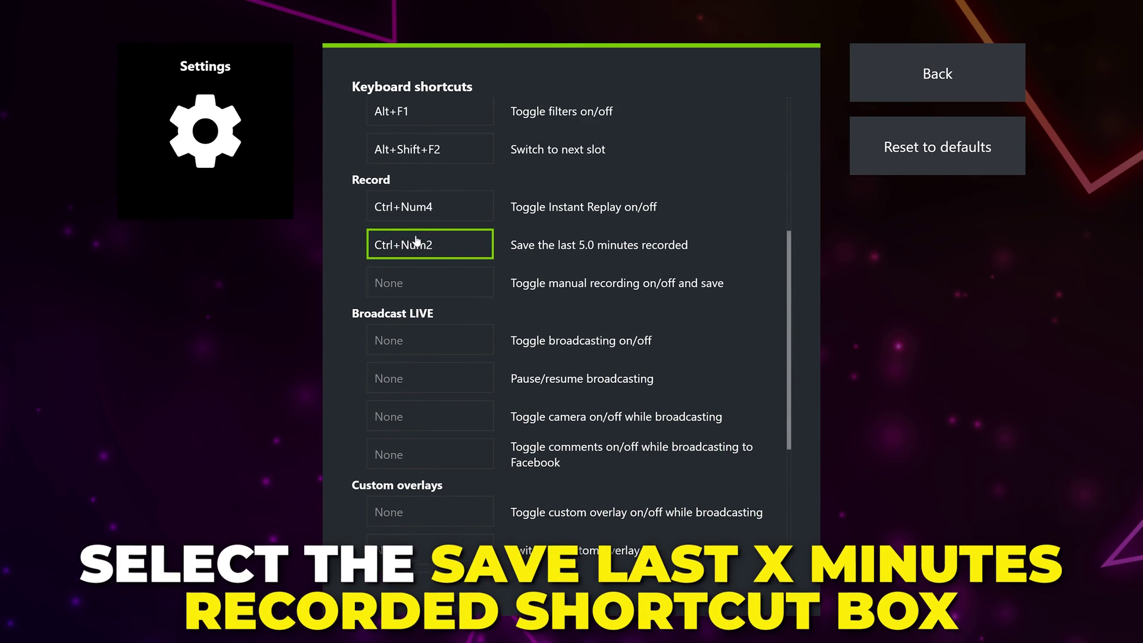
click(445, 248)
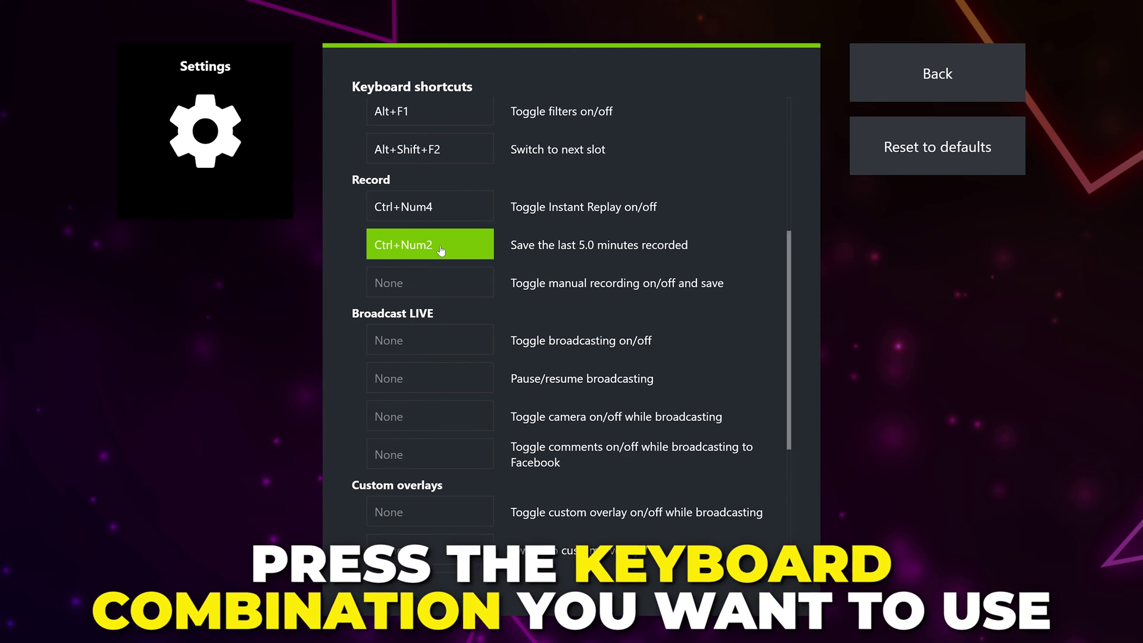
click(440, 248)
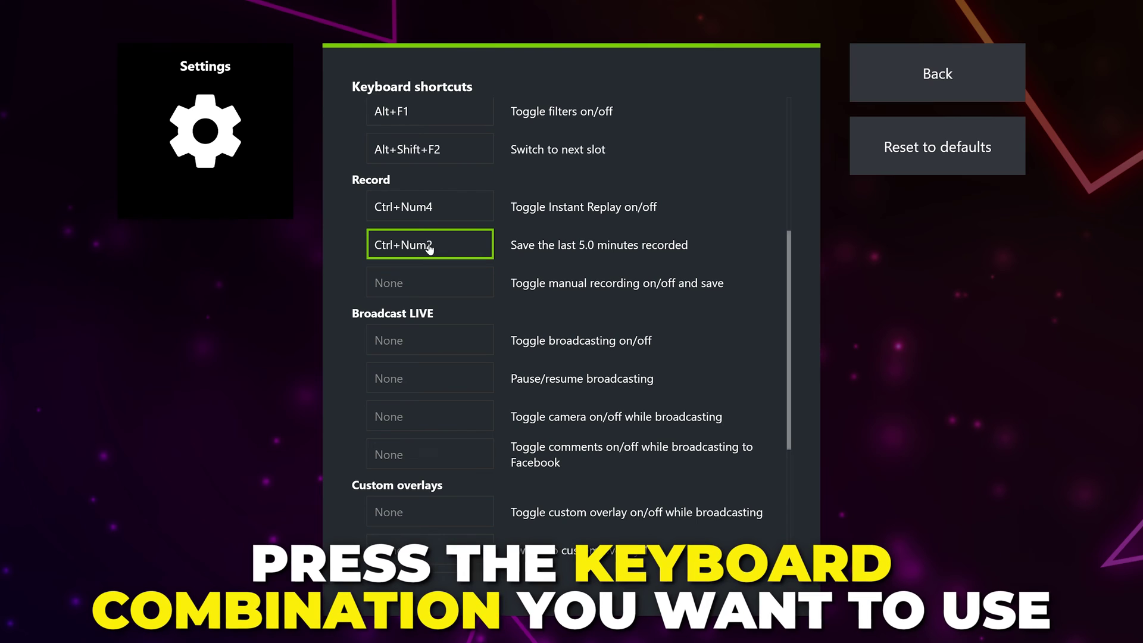
click(402, 286)
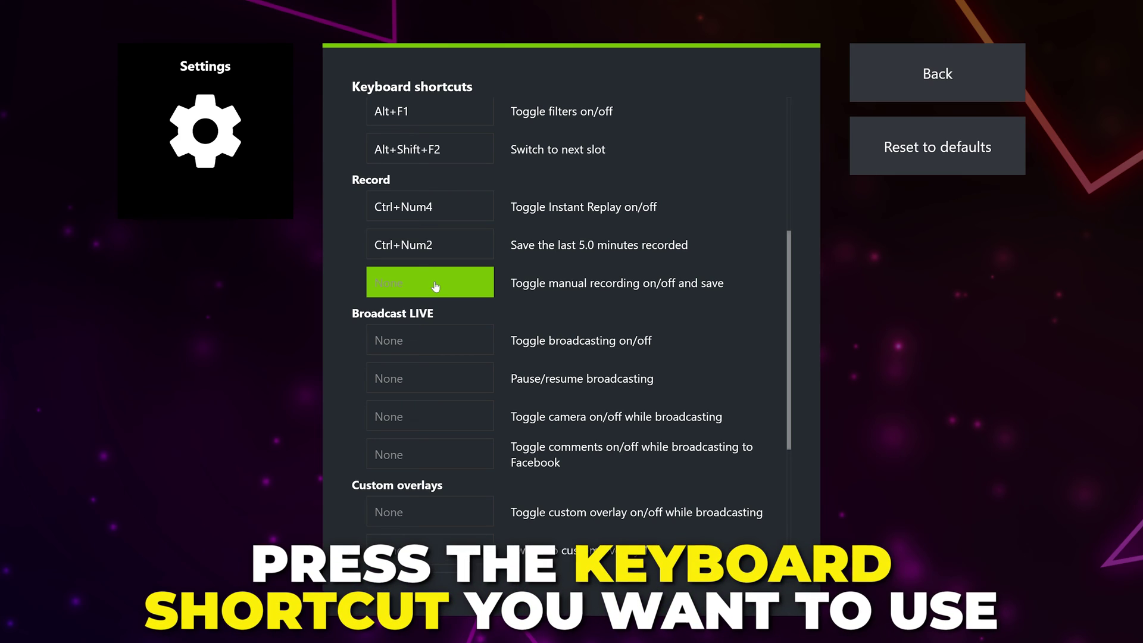
key(alt+shift+2)
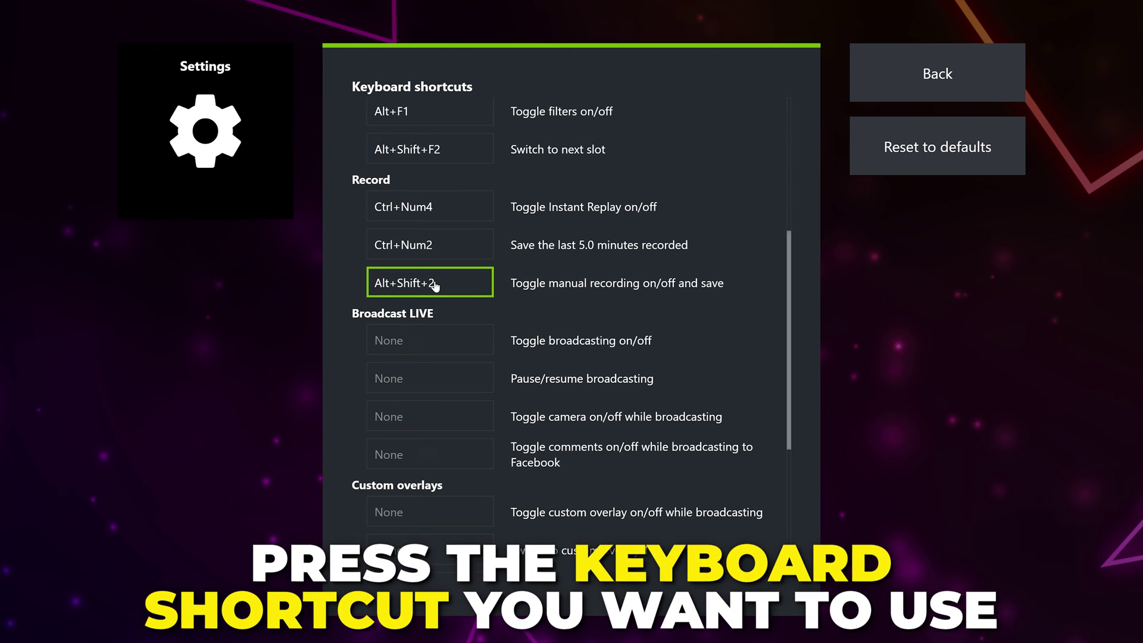
scroll(582, 316, up, 5)
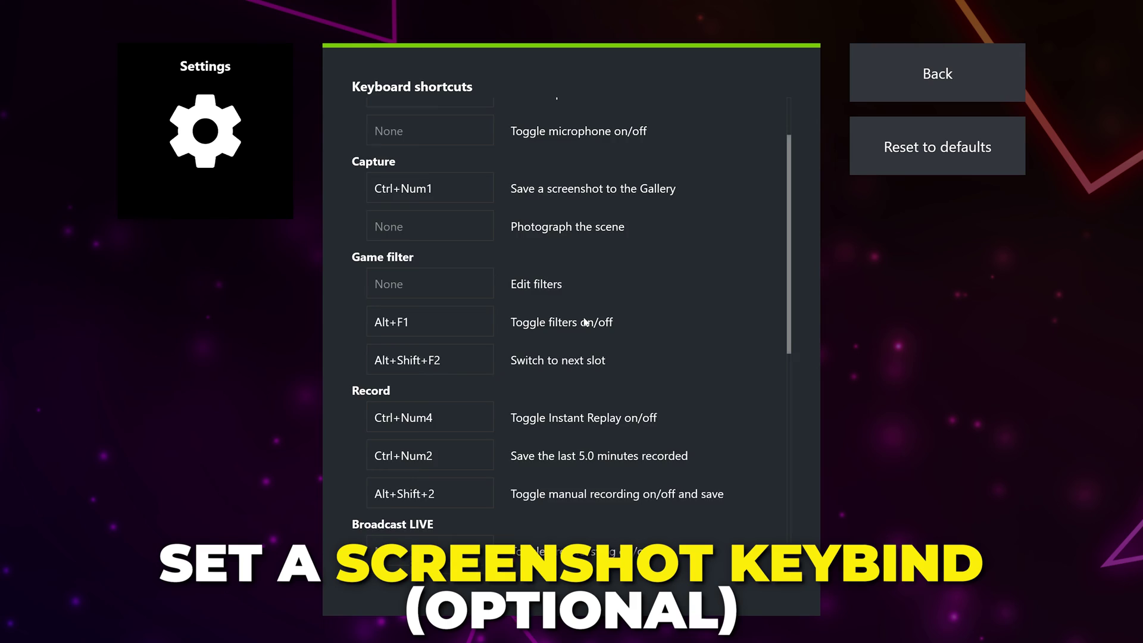
click(439, 269)
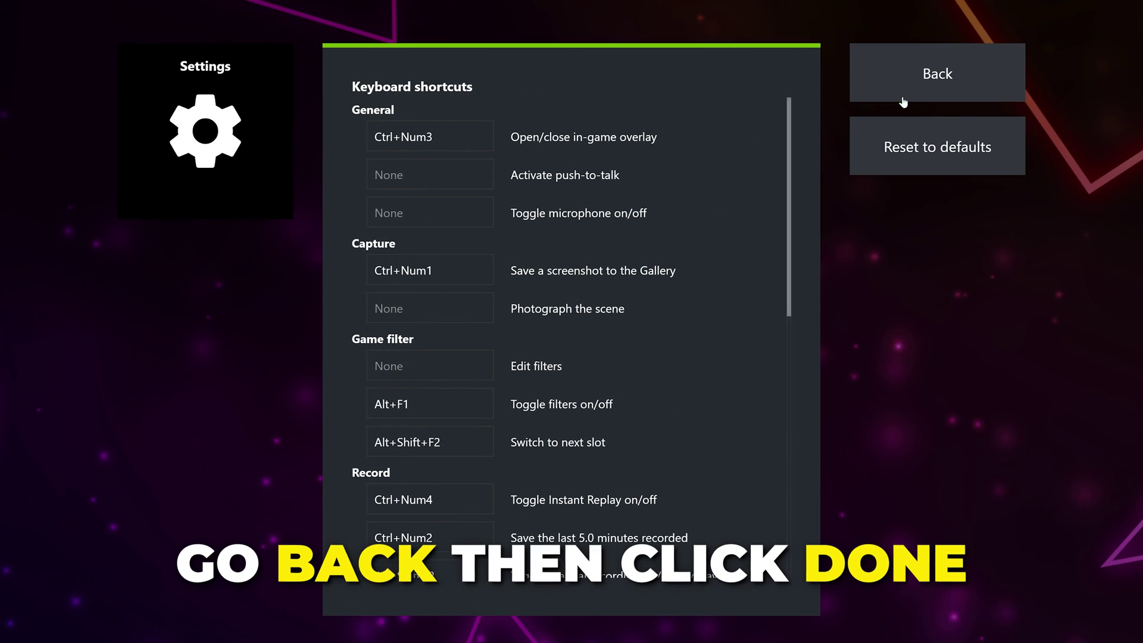
Step: Return to the main overlay screen and turn Instant Replay on
click(902, 99)
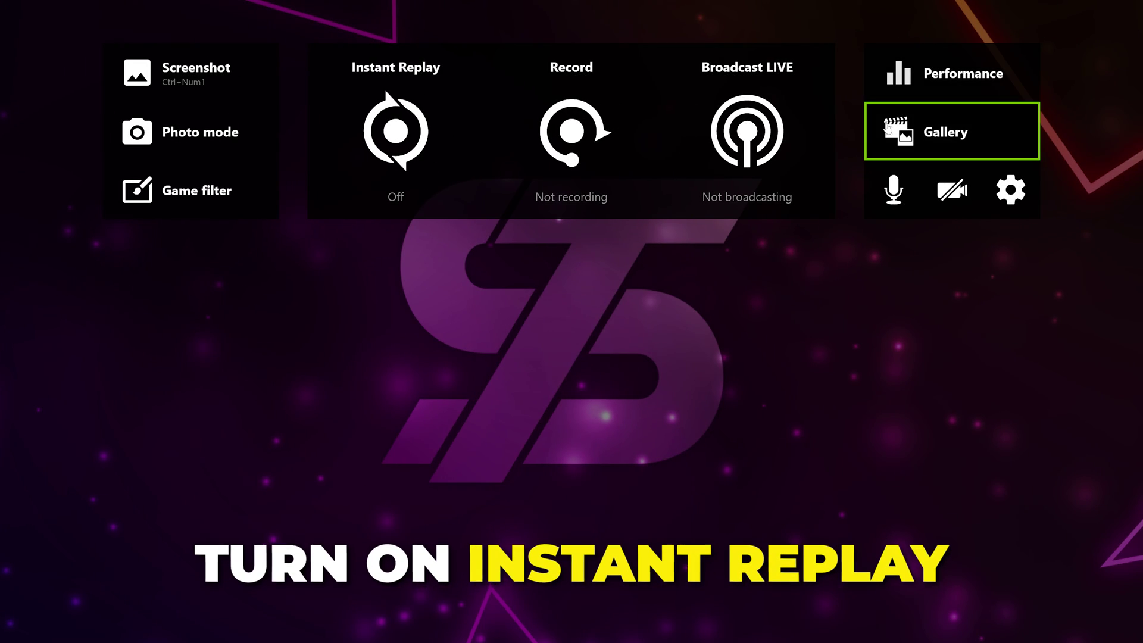
click(420, 215)
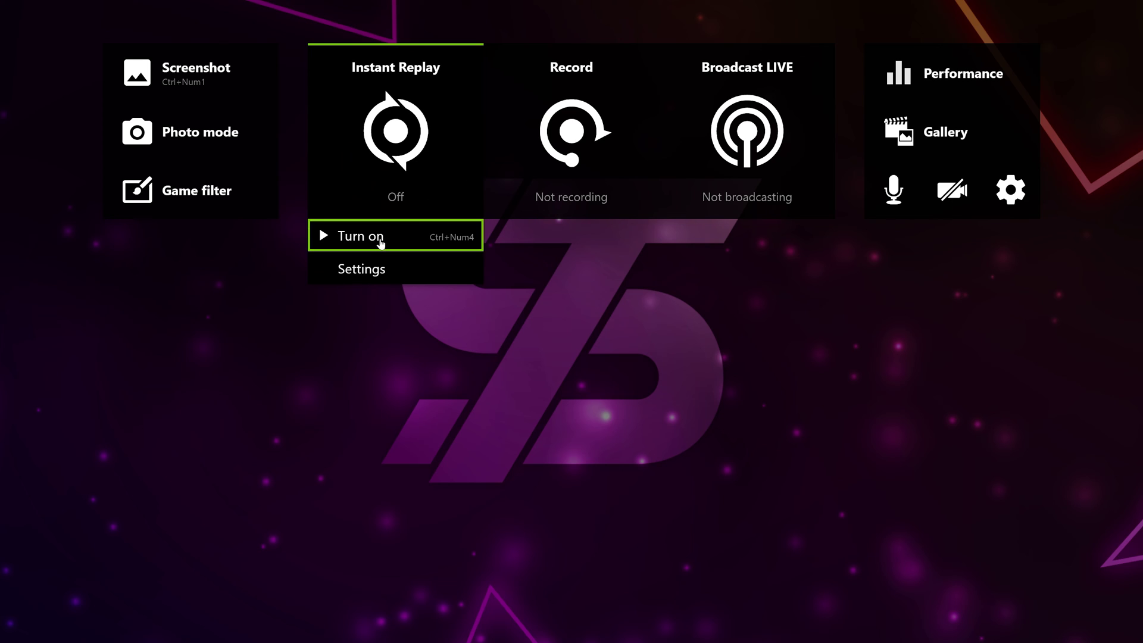
click(381, 238)
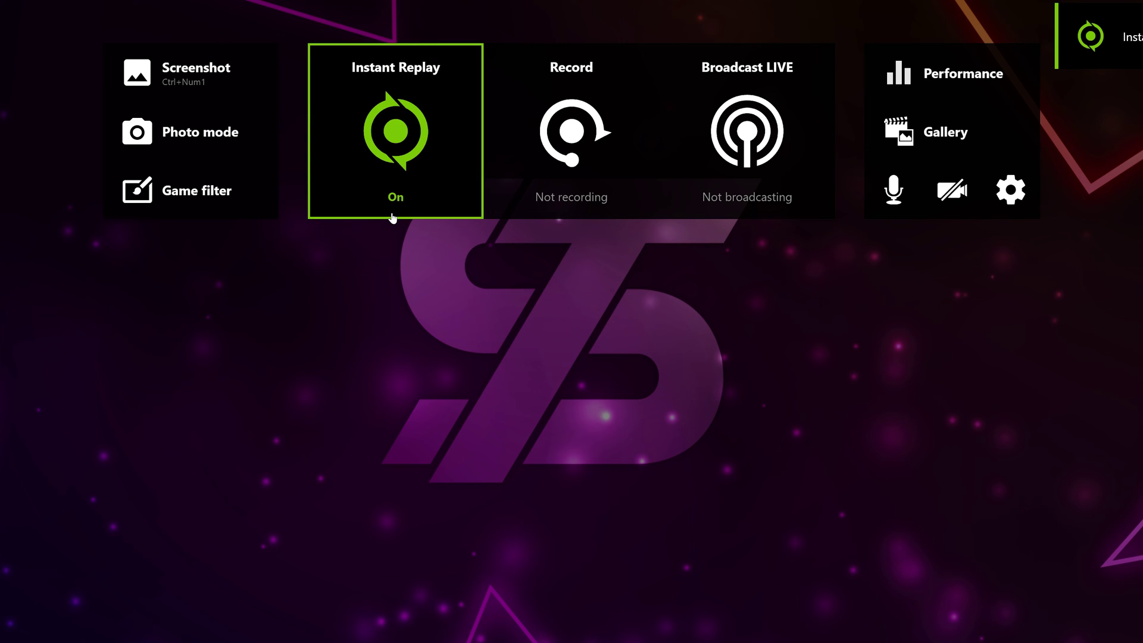